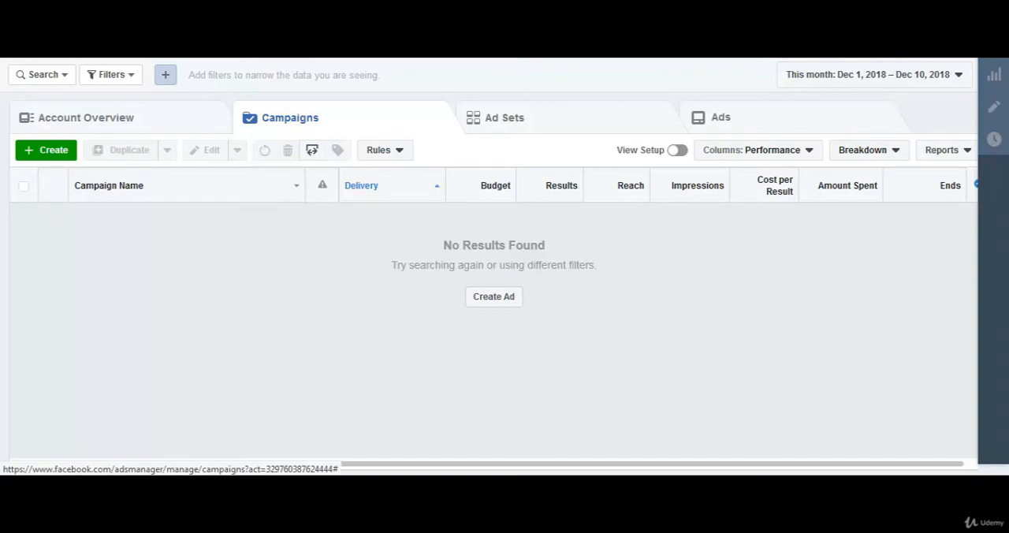
Open Audience Insights with everyone on Facebook as the starting audience and dismiss the location hint.
left_click(49, 44)
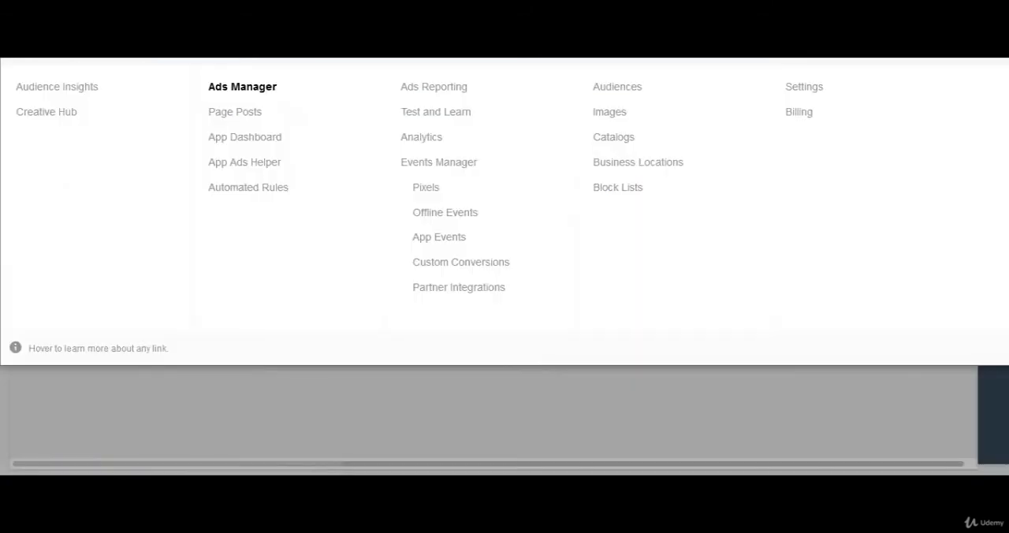
left_click(80, 89)
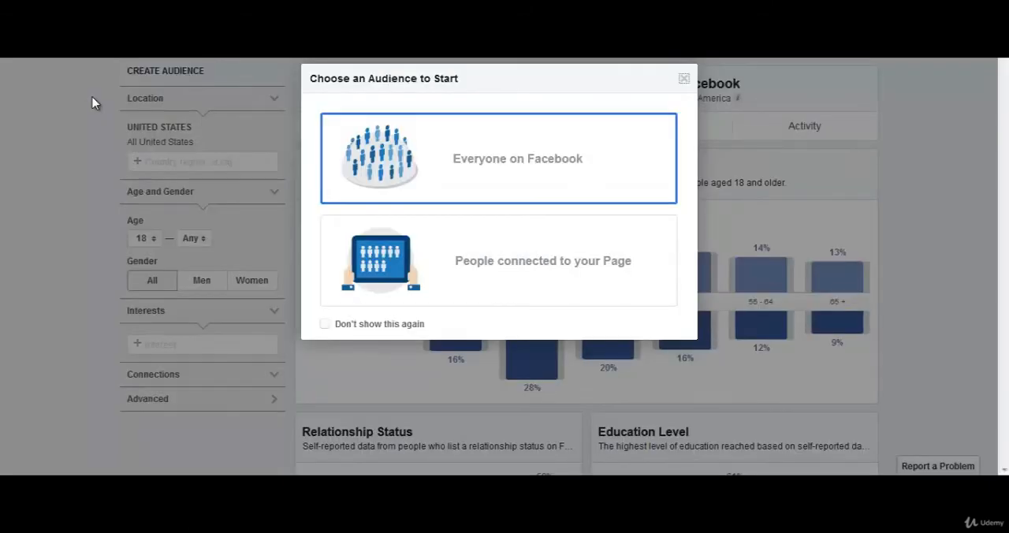
left_click(549, 161)
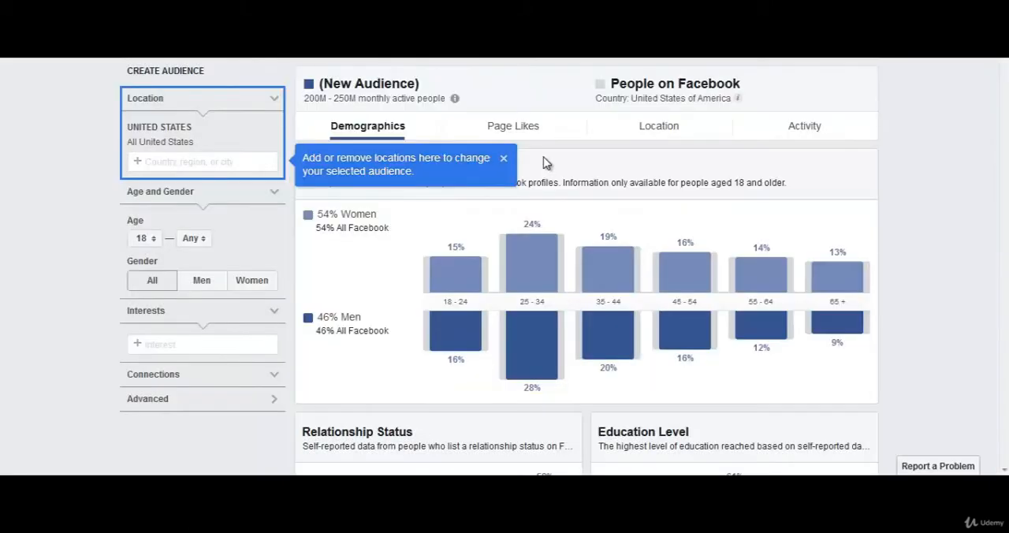
left_click(503, 160)
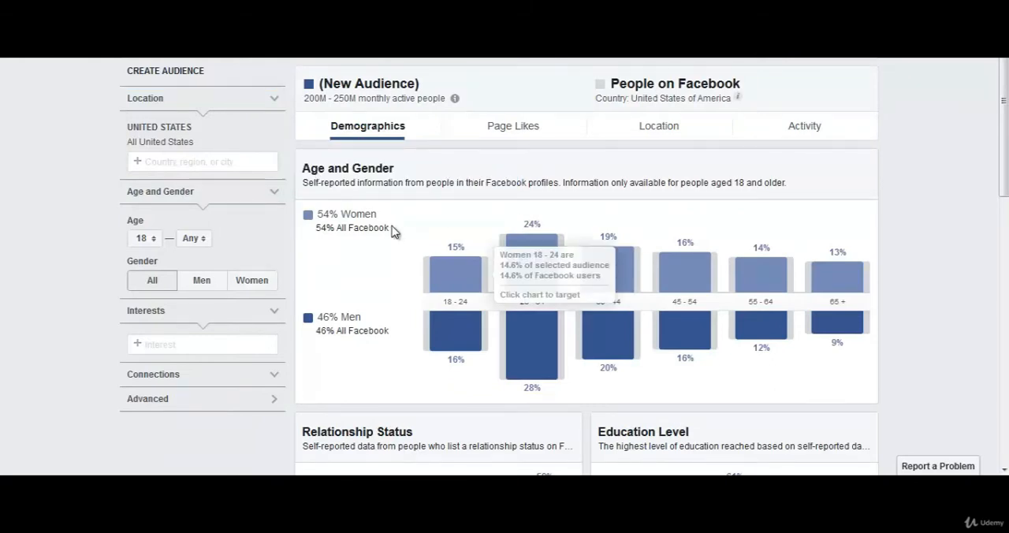
left_click(181, 344)
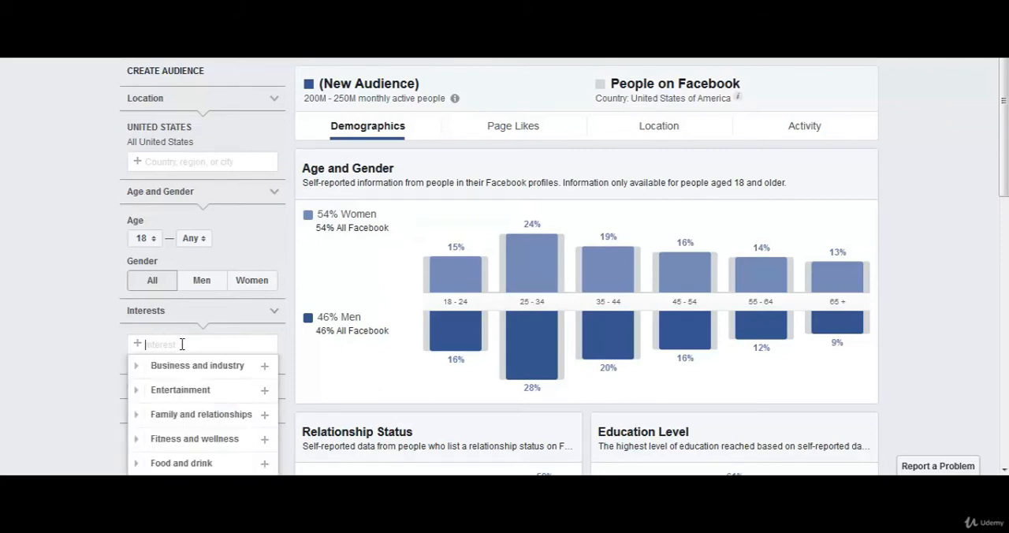
left_click(76, 308)
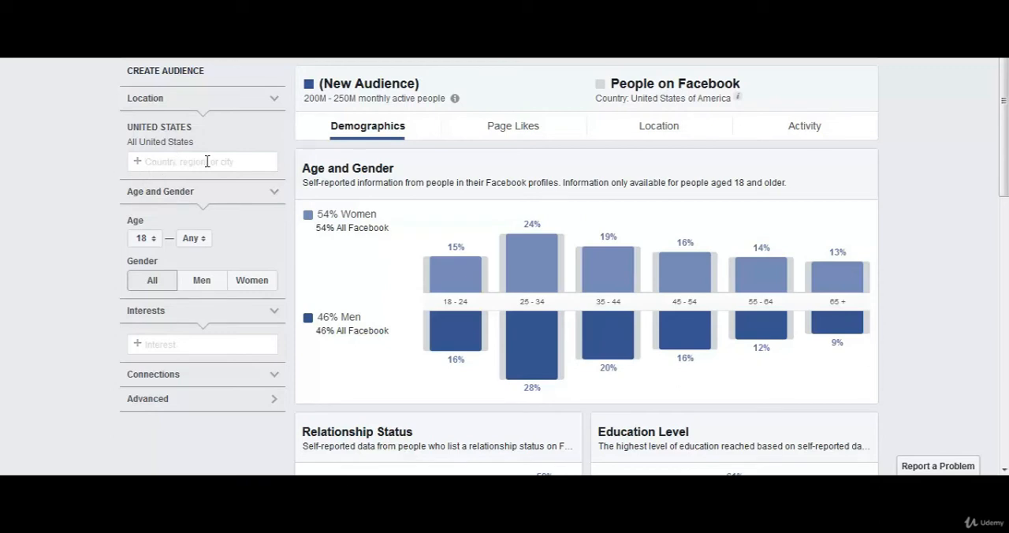
mouse_move(190, 139)
left_click(193, 240)
left_click(194, 240)
Add Dogs as an interest for the new audience.
left_click(166, 343)
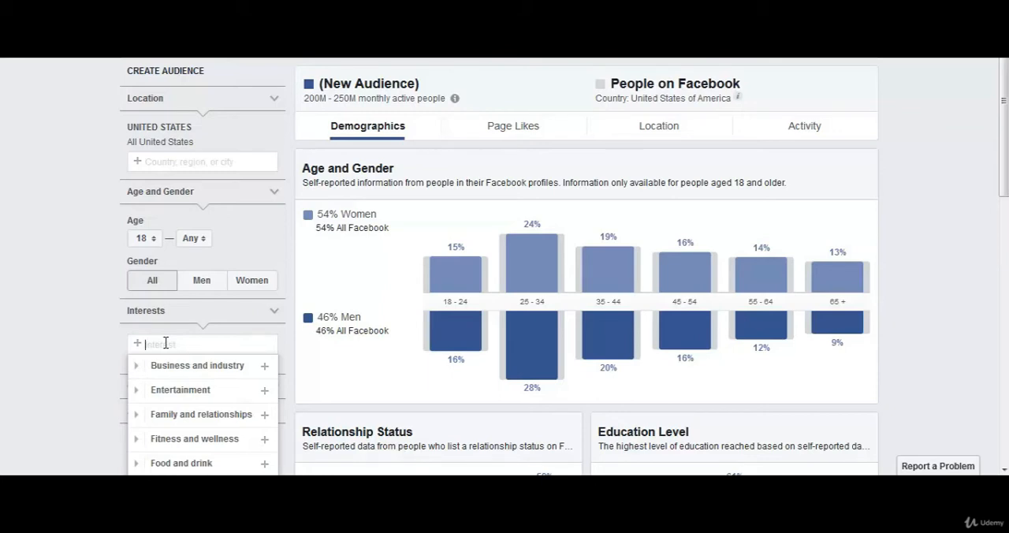
type("dogs")
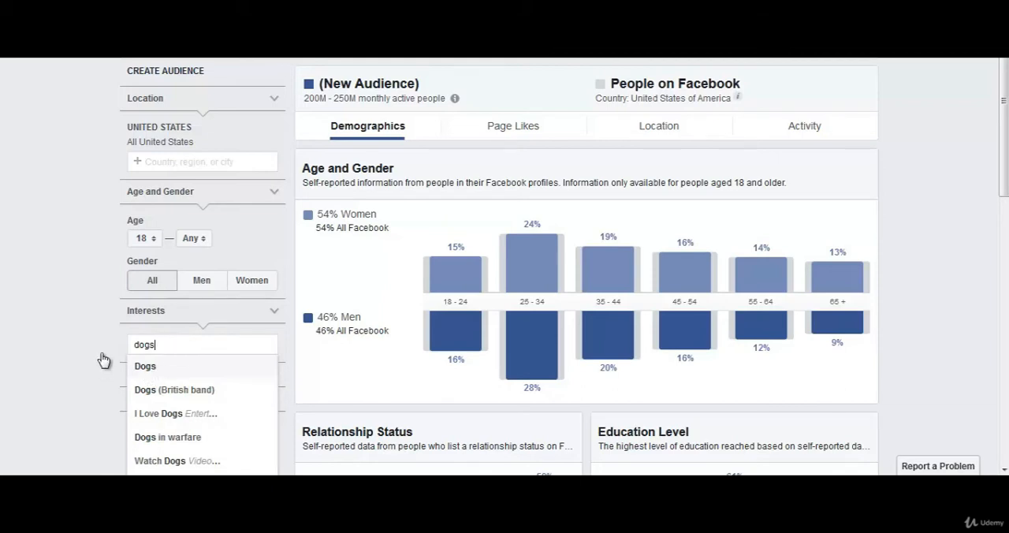
key("Return")
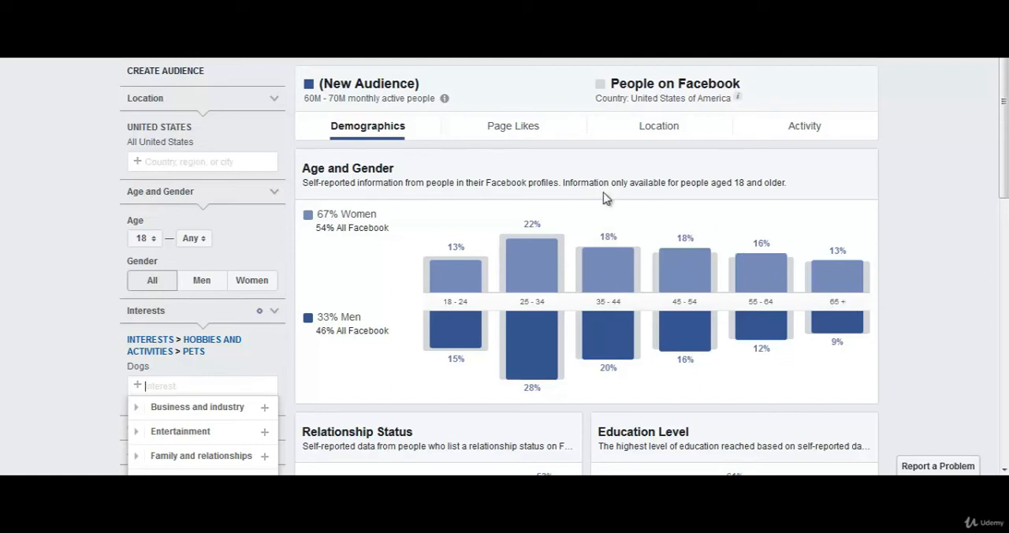
Show the audience's Page Likes and review the top page categories for the Dogs interest.
left_click(520, 129)
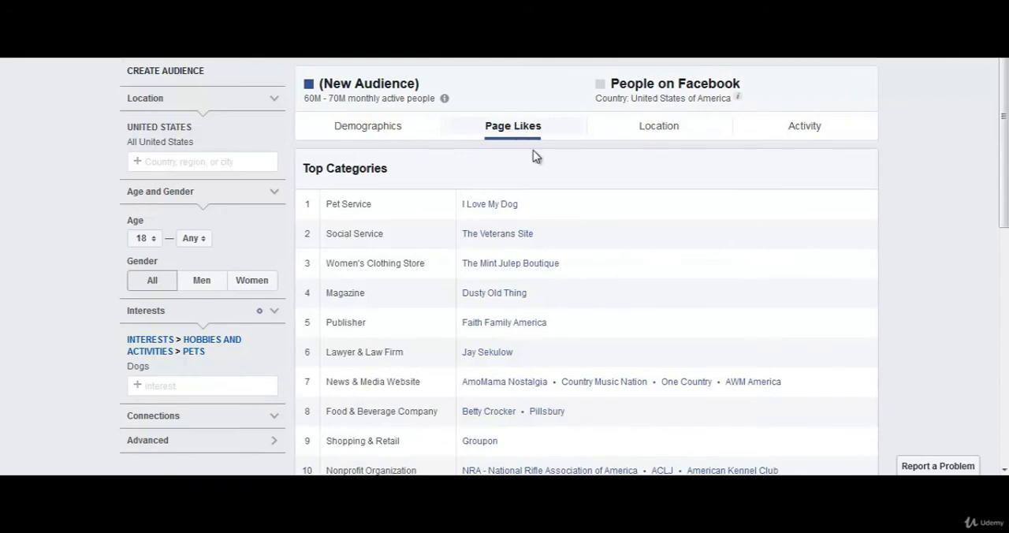
scroll(505, 237, "down", 3)
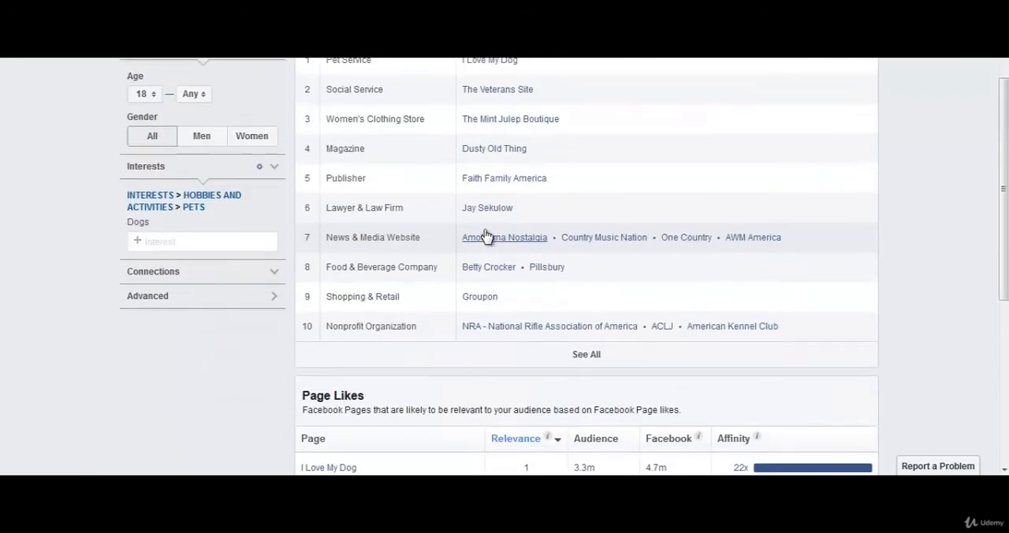
scroll(552, 331, "up", 2)
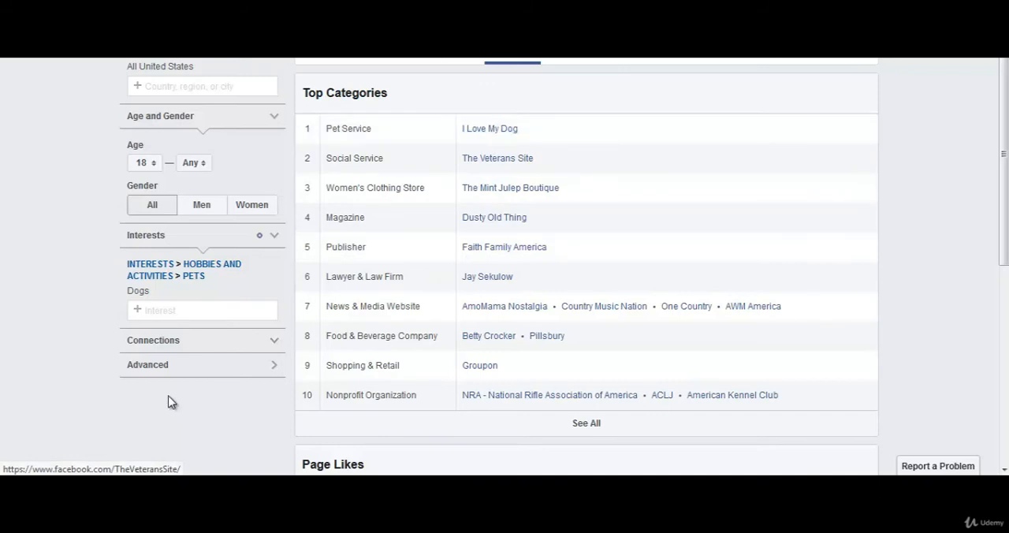
Add I Love My Dog as an interest and remove the Dogs interest from the audience.
left_click(180, 309)
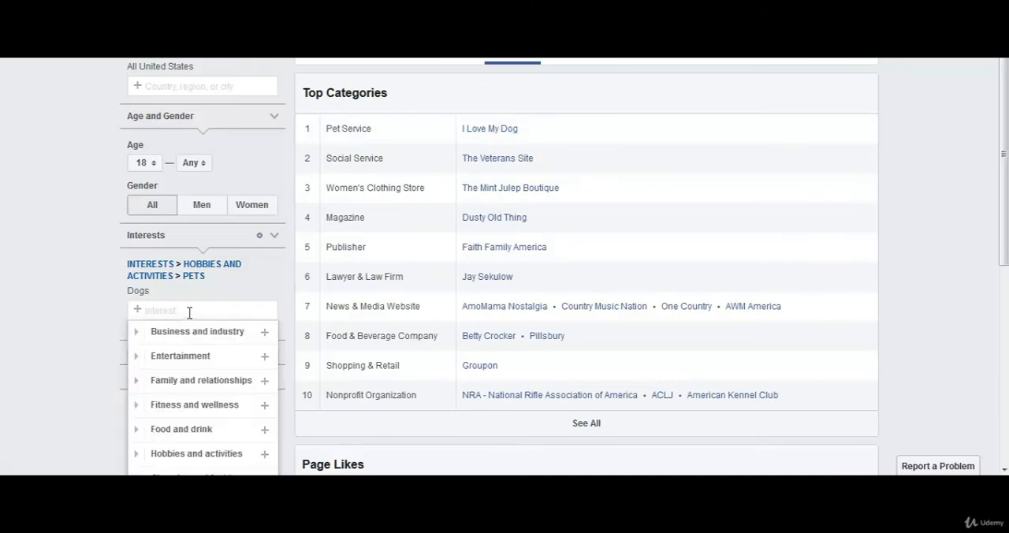
type("i love")
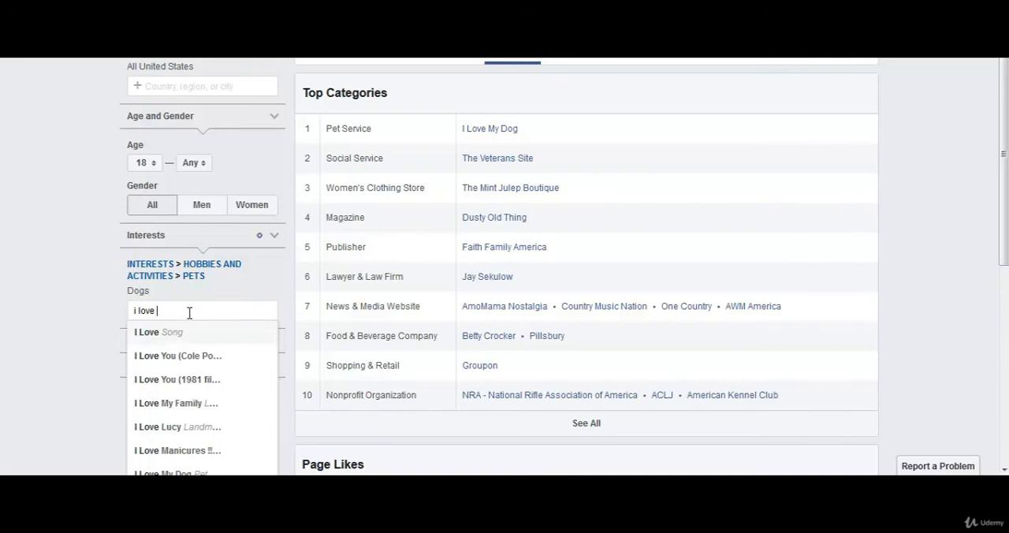
type(" my dog")
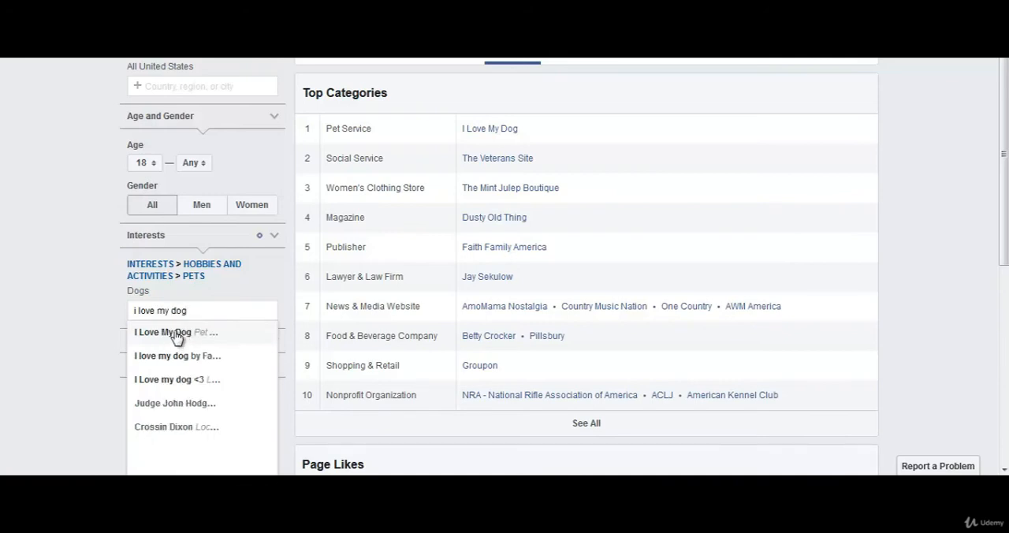
left_click(175, 335)
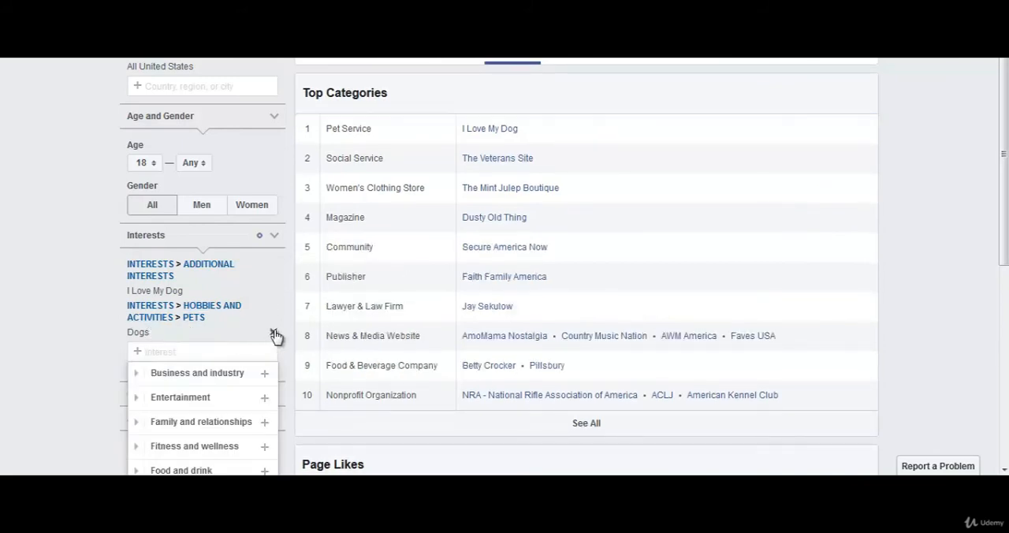
left_click(275, 335)
left_click(56, 371)
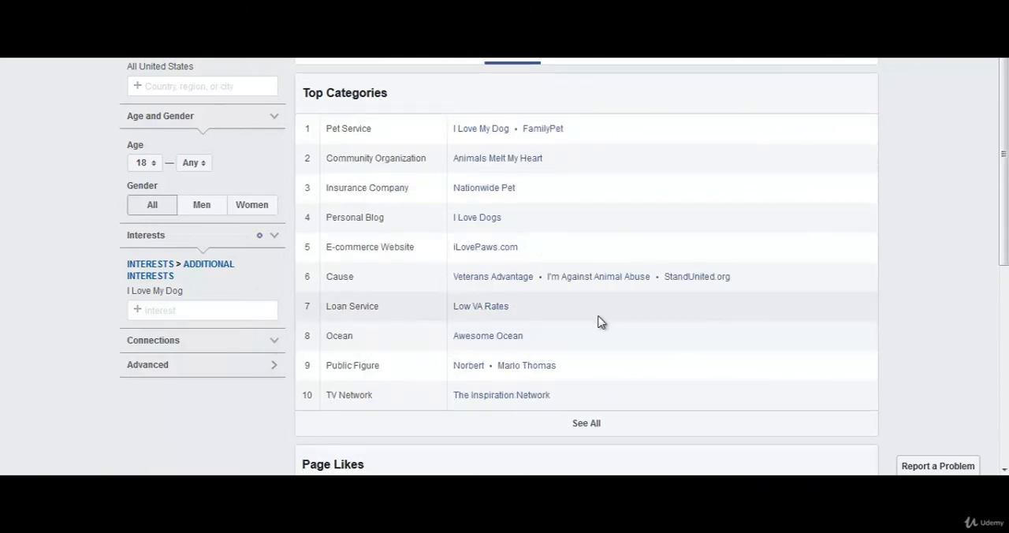
Review the top categories for I Love My Dog, and open the iLovePaws.com page to examine its posts and shop products.
scroll(599, 321, "up", 1)
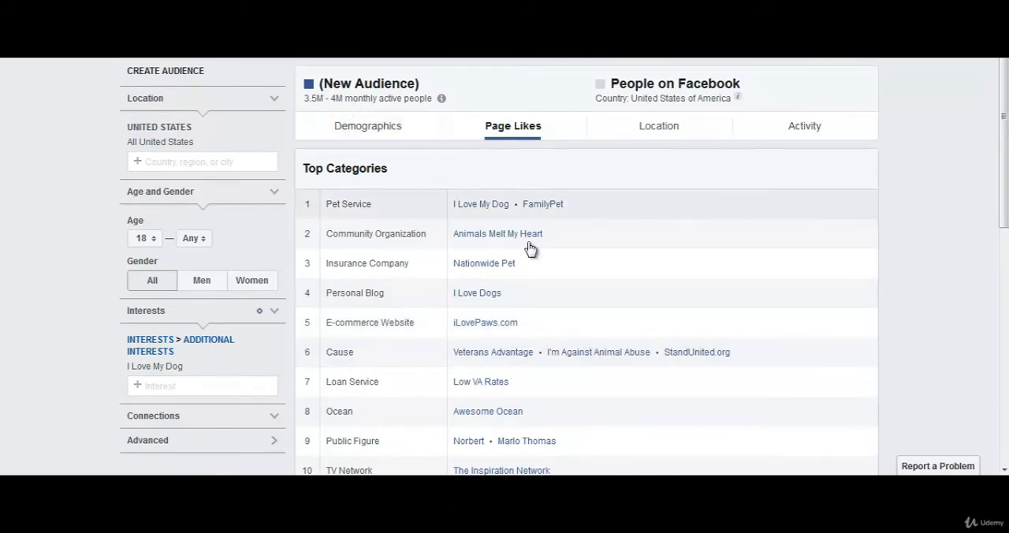
scroll(542, 367, "down", 1)
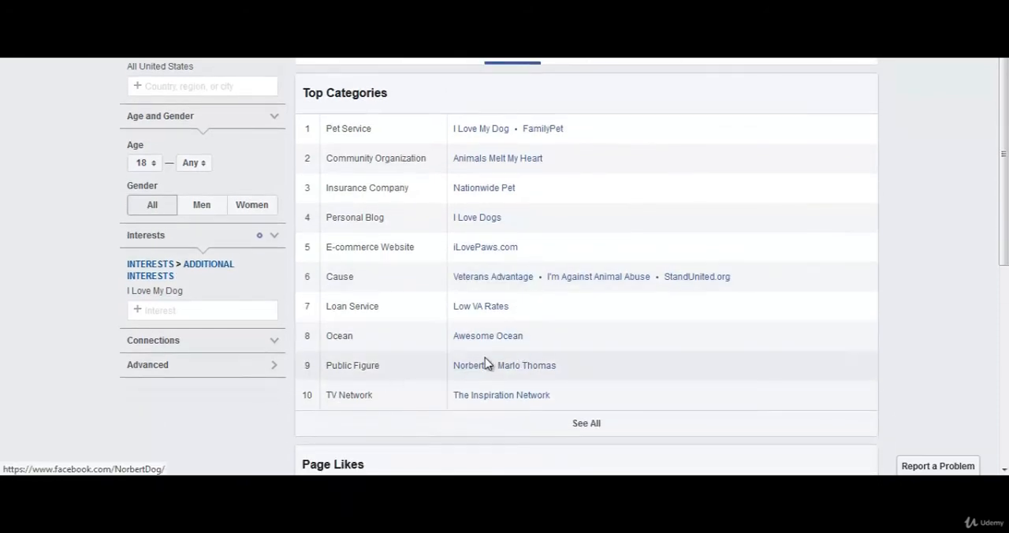
left_click(495, 248)
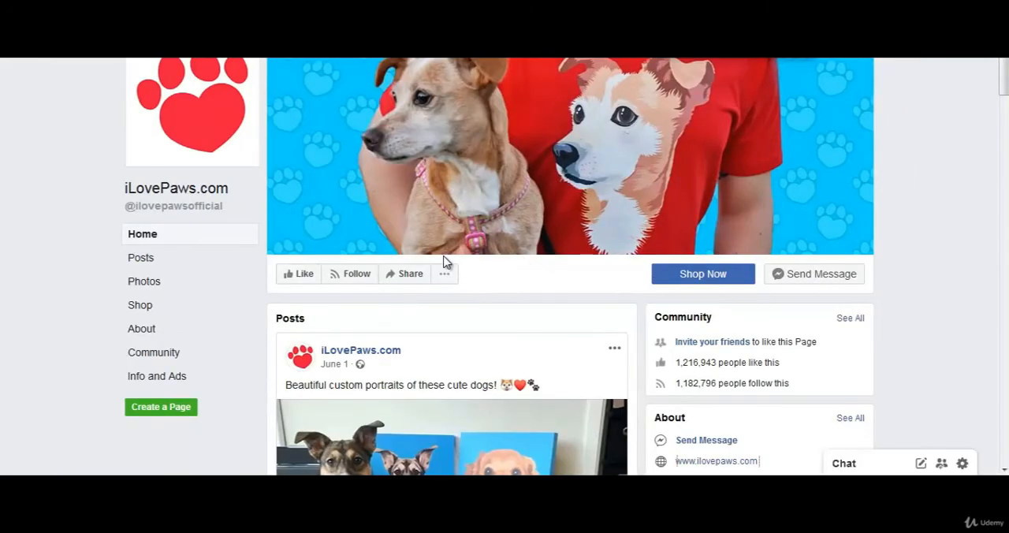
scroll(513, 257, "down", 5)
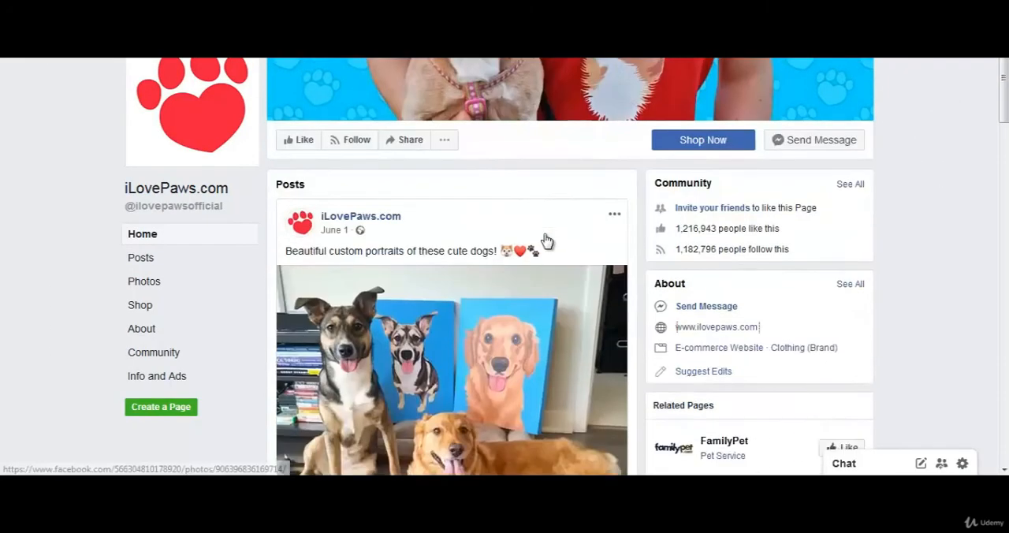
scroll(481, 242, "down", 8)
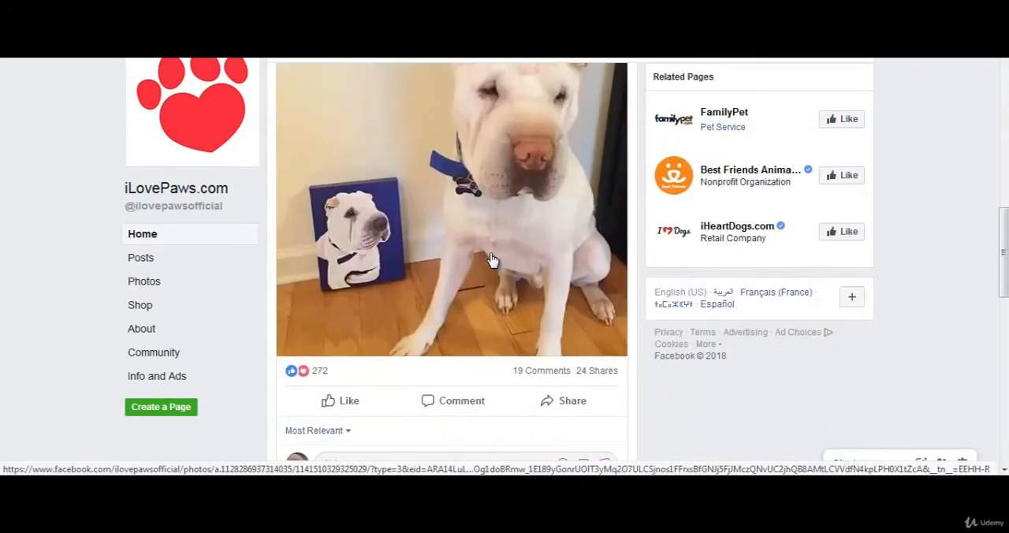
scroll(517, 242, "down", 10)
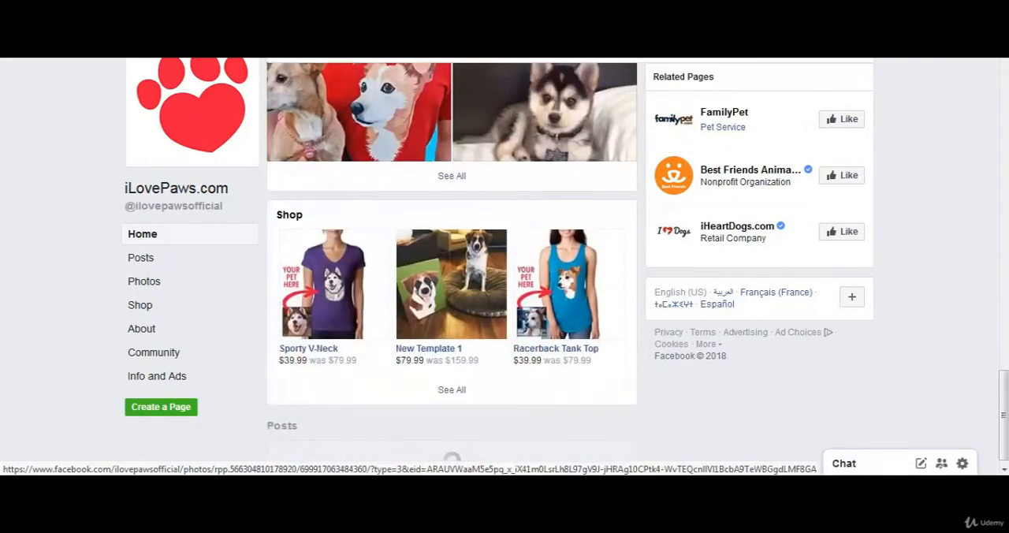
scroll(561, 181, "down", 1)
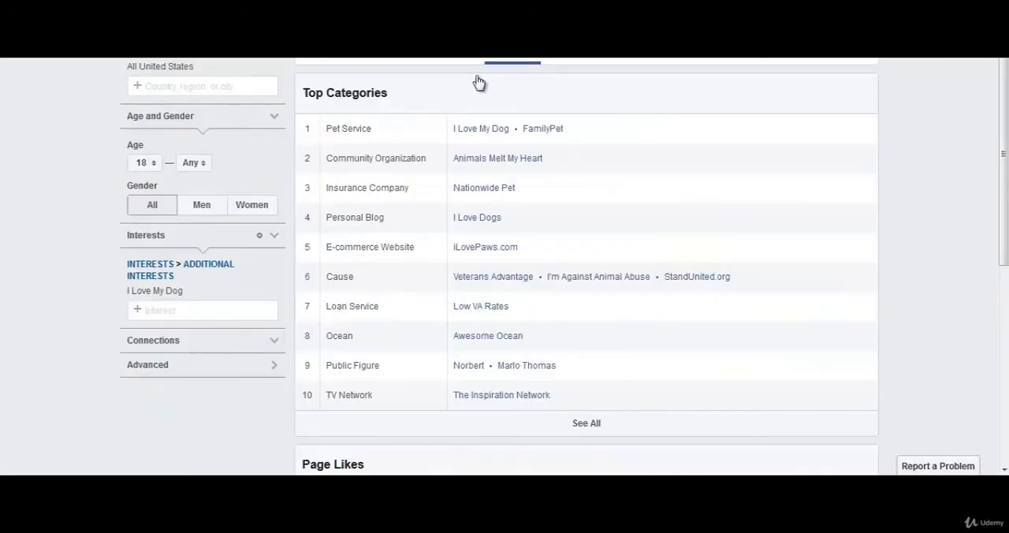
Return to Audience Insights, try to find "i love paws" as an interest, and clear the search text.
left_click(177, 308)
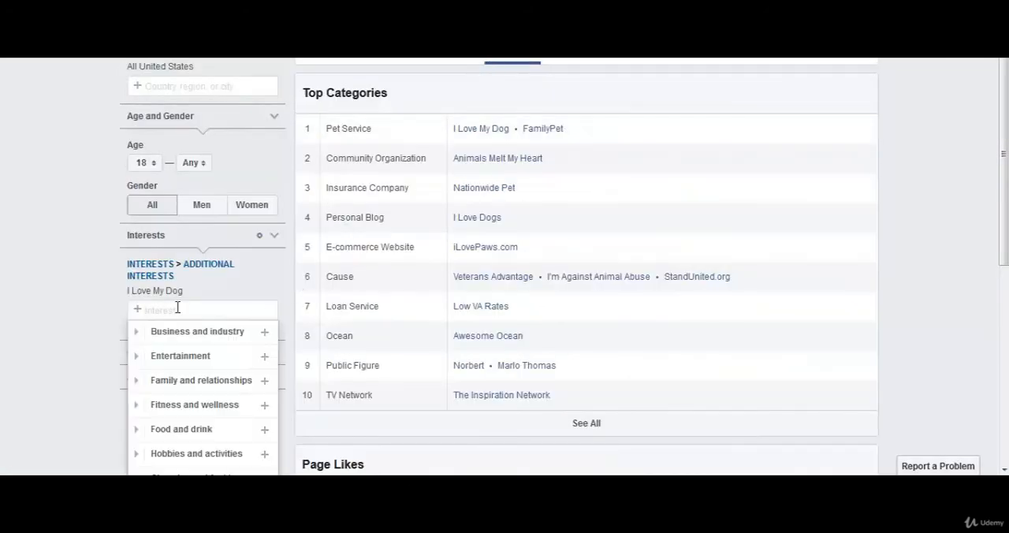
type("i love paws")
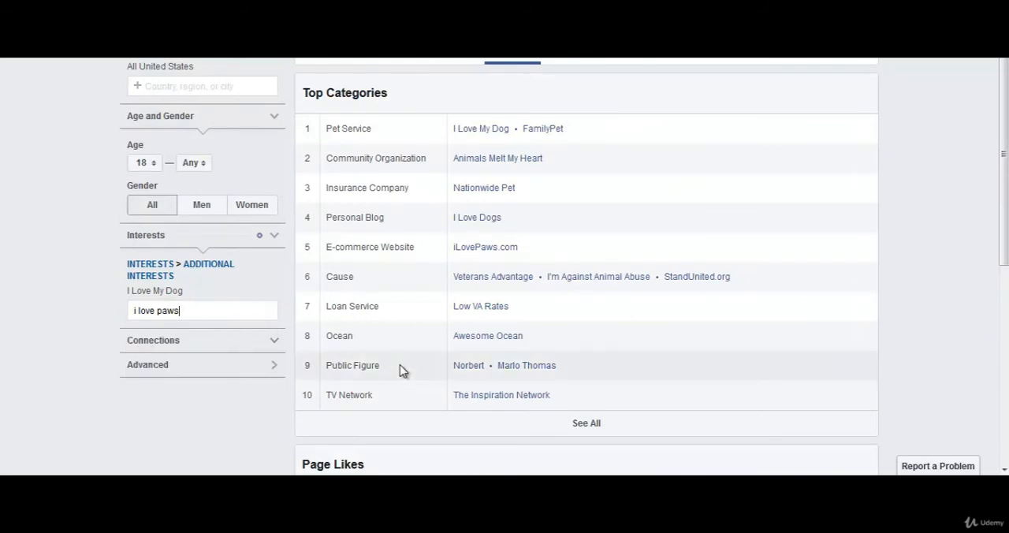
double_click(222, 310)
left_click(222, 310)
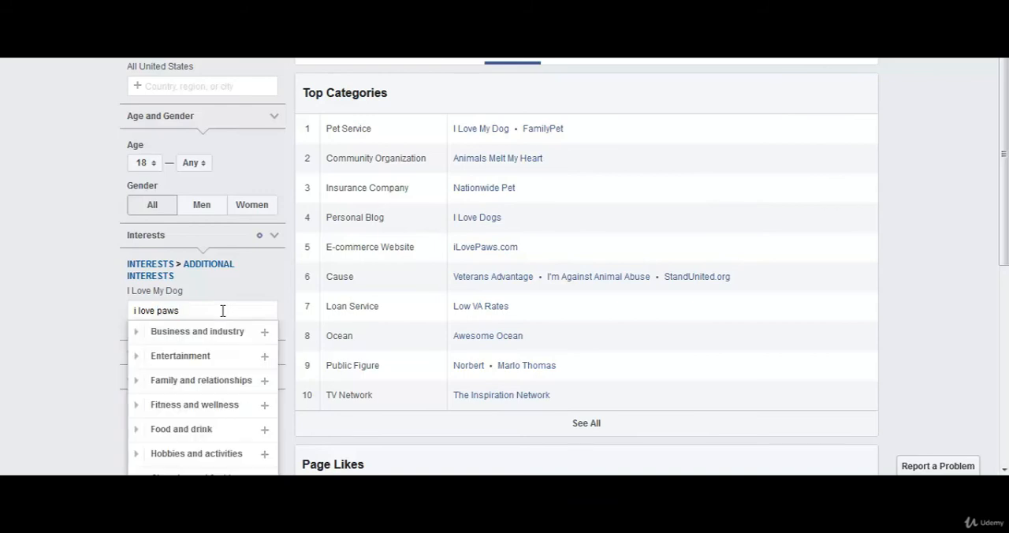
key("BackSpace")
key("BackSpace")
key("BackSpace")
key("BackSpace")
key("BackSpace")
key("BackSpace")
key("BackSpace")
key("BackSpace")
key("BackSpace")
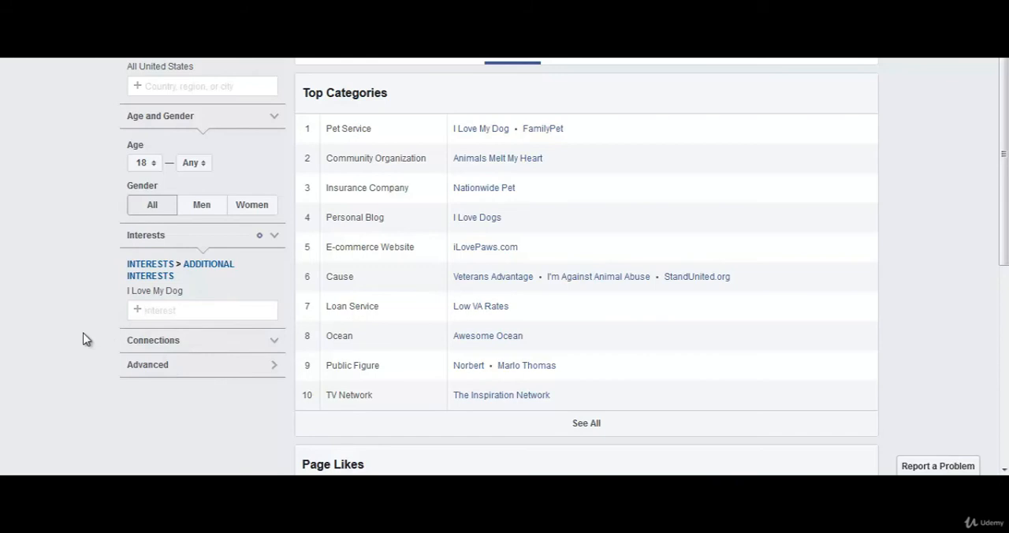
Examine the Page Likes table for related pages and their relevance, audience, Facebook and affinity figures.
scroll(567, 376, "down", 5)
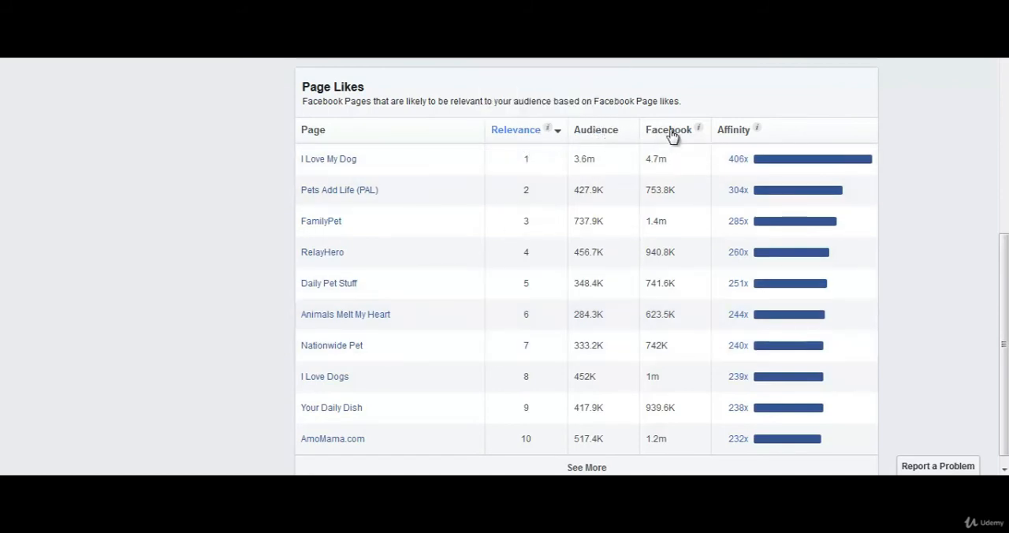
mouse_move(756, 130)
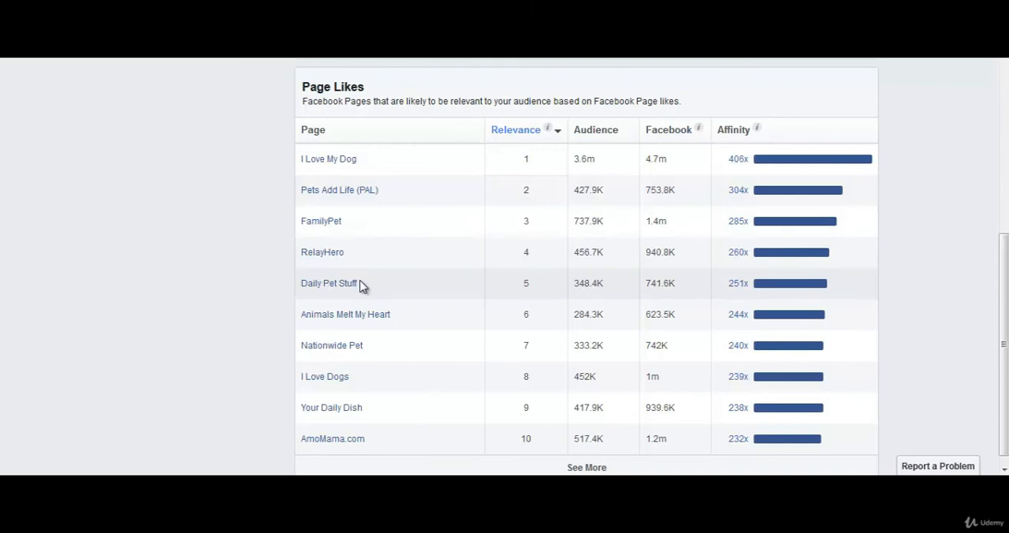
scroll(360, 287, "up", 4)
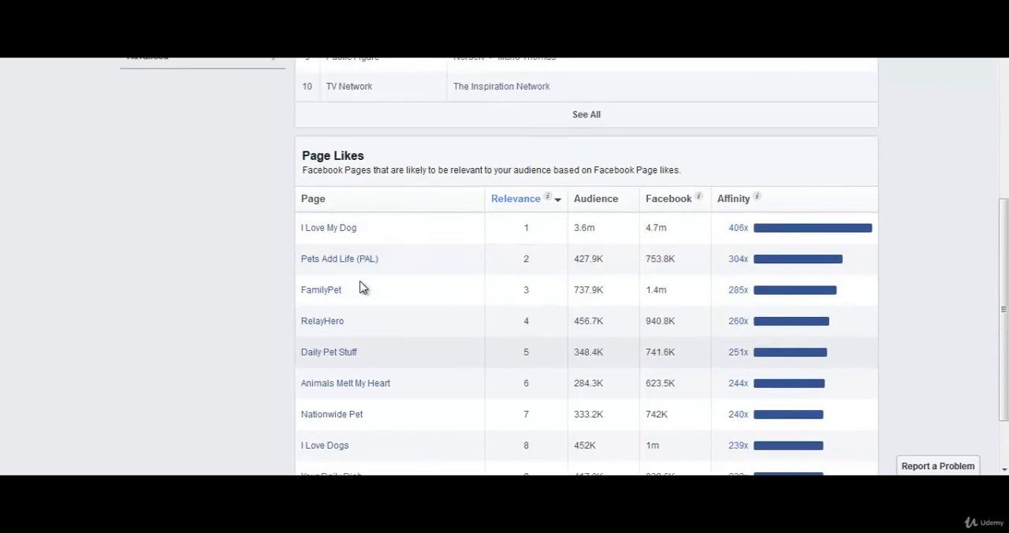
scroll(421, 287, "up", 1)
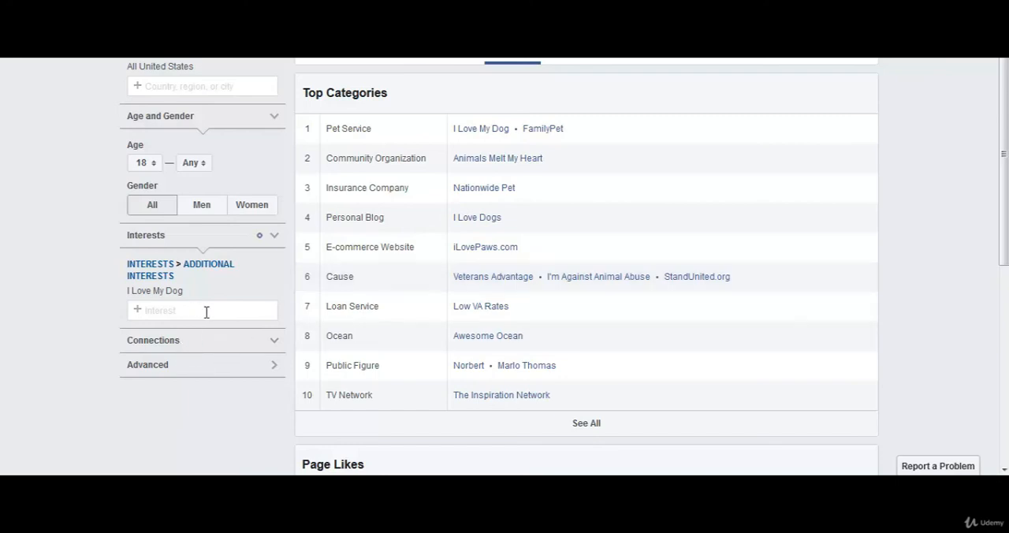
Remove I Love My Dog from the audience's interests and add Dogster instead.
left_click(273, 291)
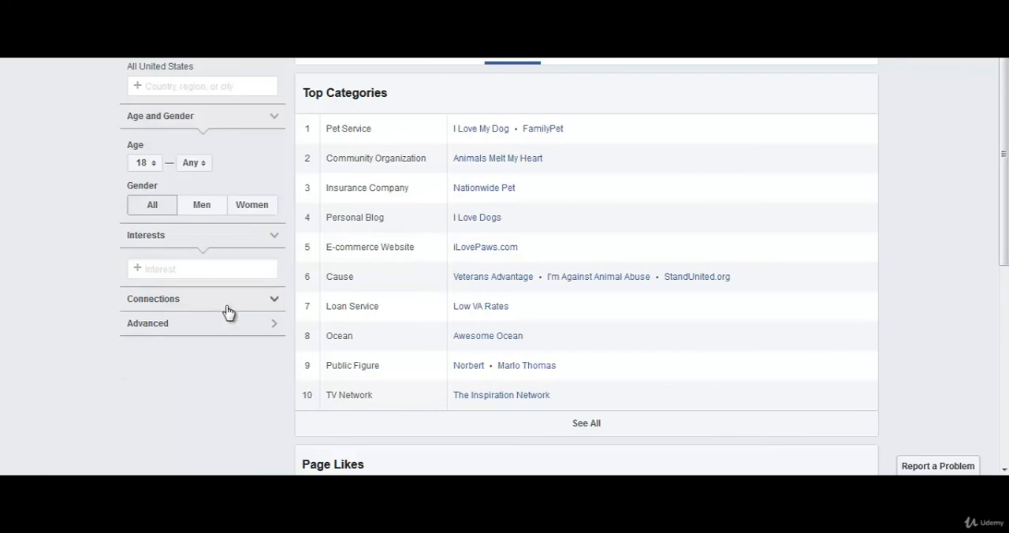
left_click(202, 269)
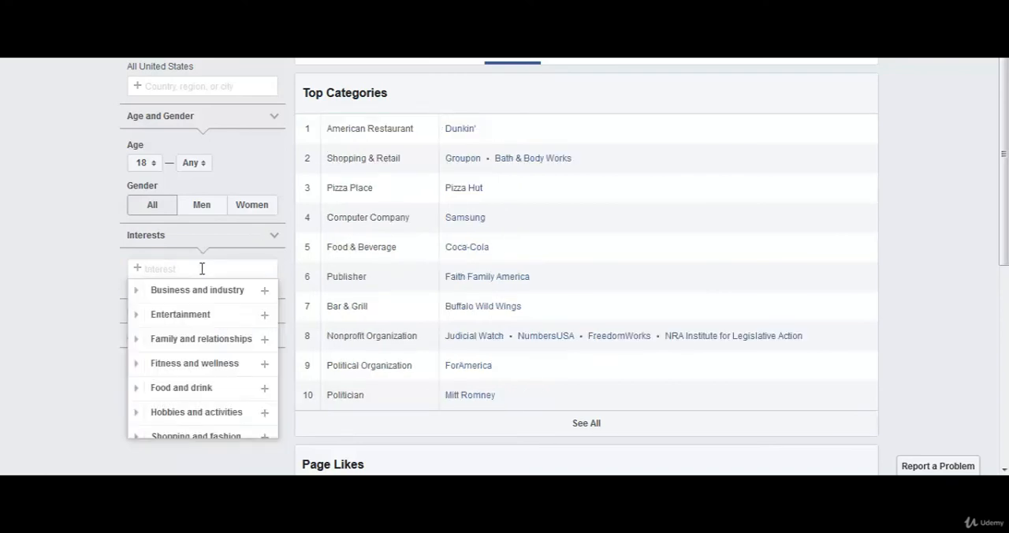
type("dogster")
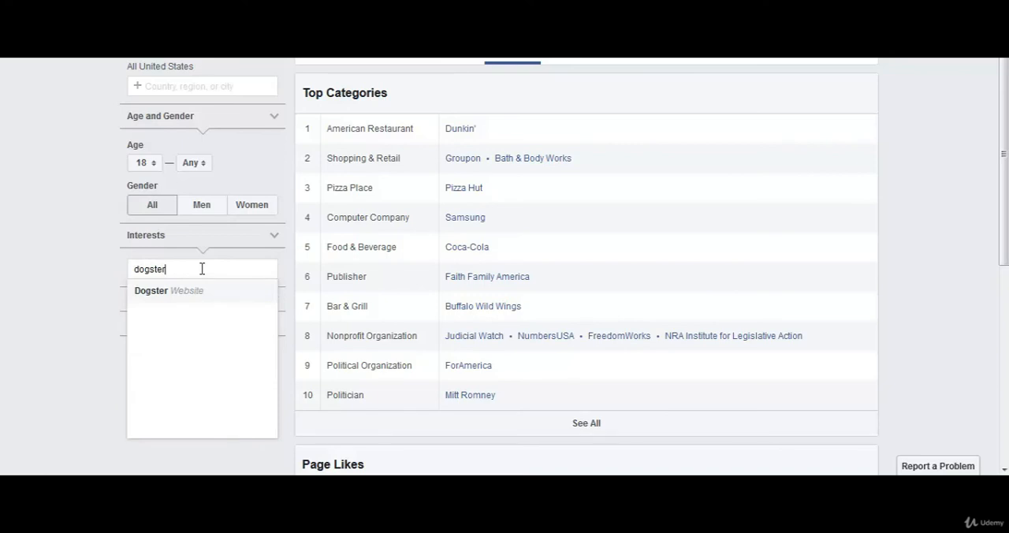
left_click(155, 296)
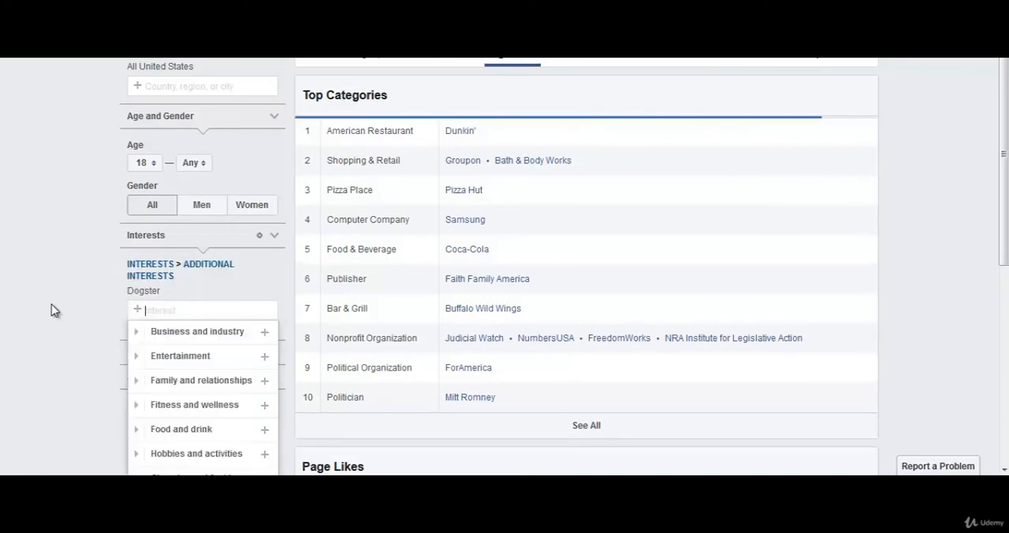
Examine the top categories and Page Likes table for Dogster to compare related pages by relevance, audience and affinity.
left_click_drag(1004, 229, 1003, 351)
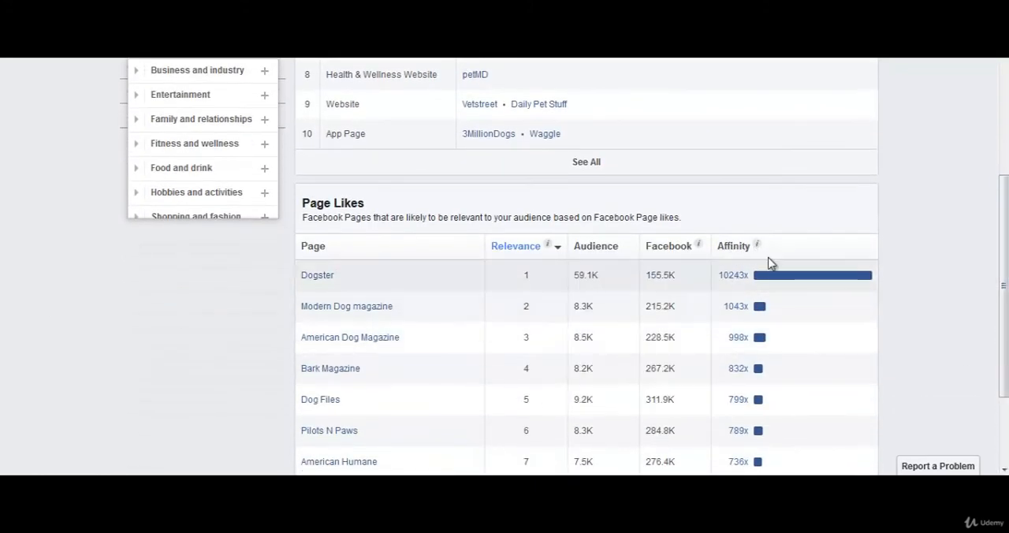
scroll(413, 357, "down", 2)
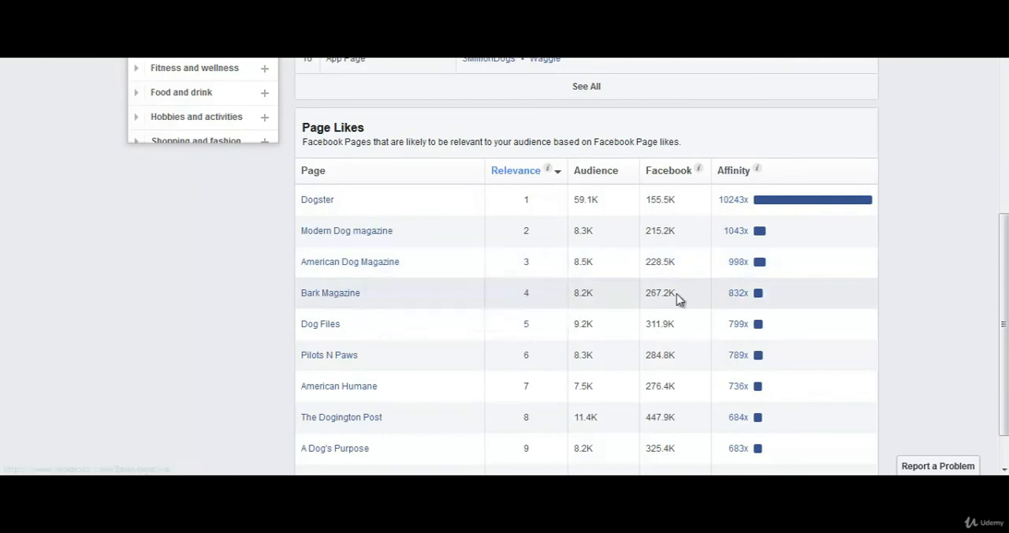
scroll(408, 282, "up", 2)
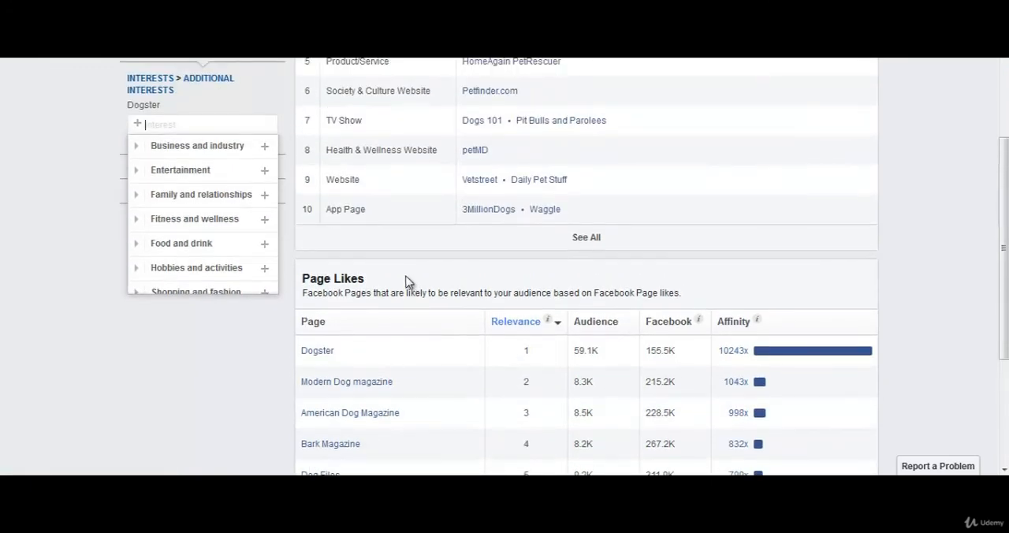
scroll(414, 293, "down", 1)
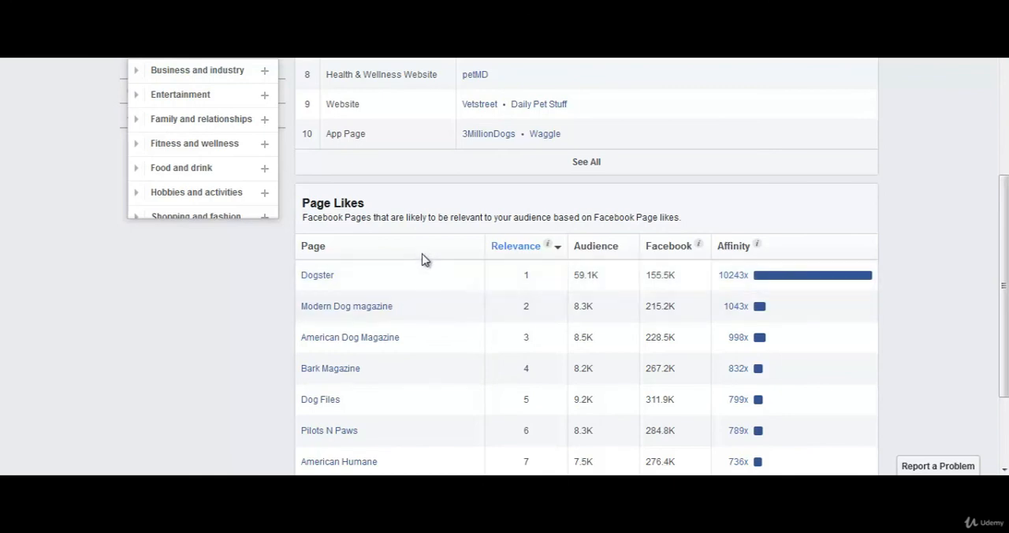
scroll(421, 261, "up", 2)
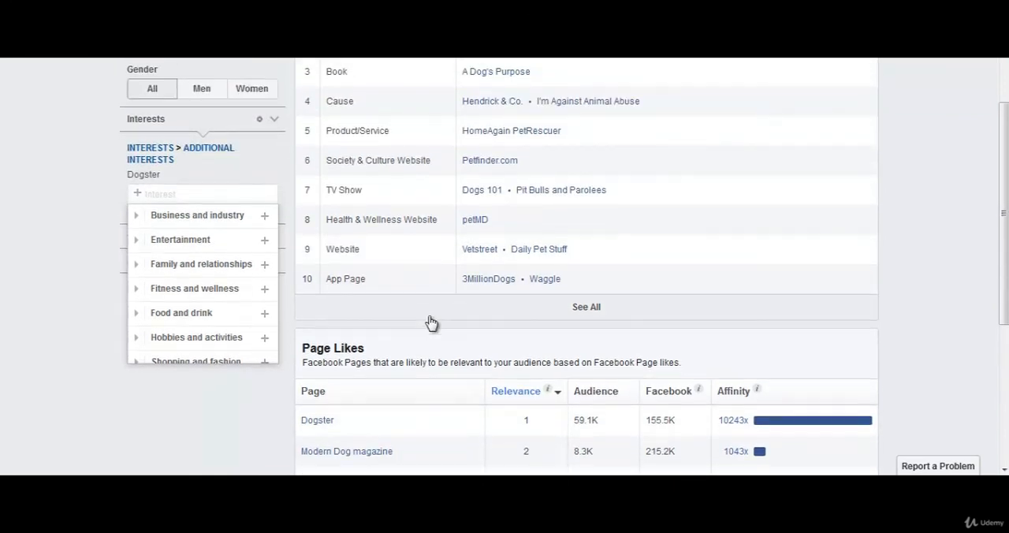
scroll(272, 279, "down", 1)
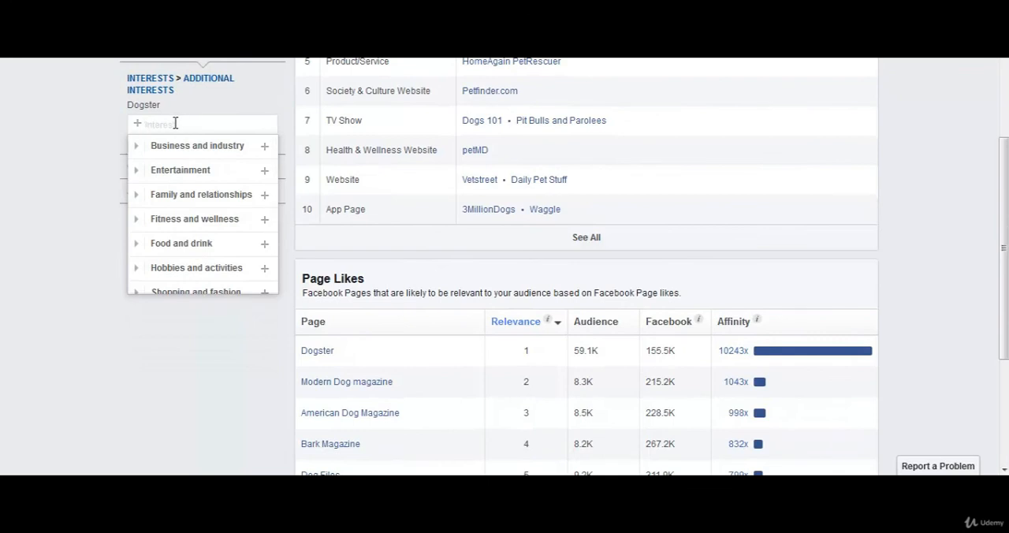
Add American Dog Magazine as an additional interest alongside Dogster.
type("american")
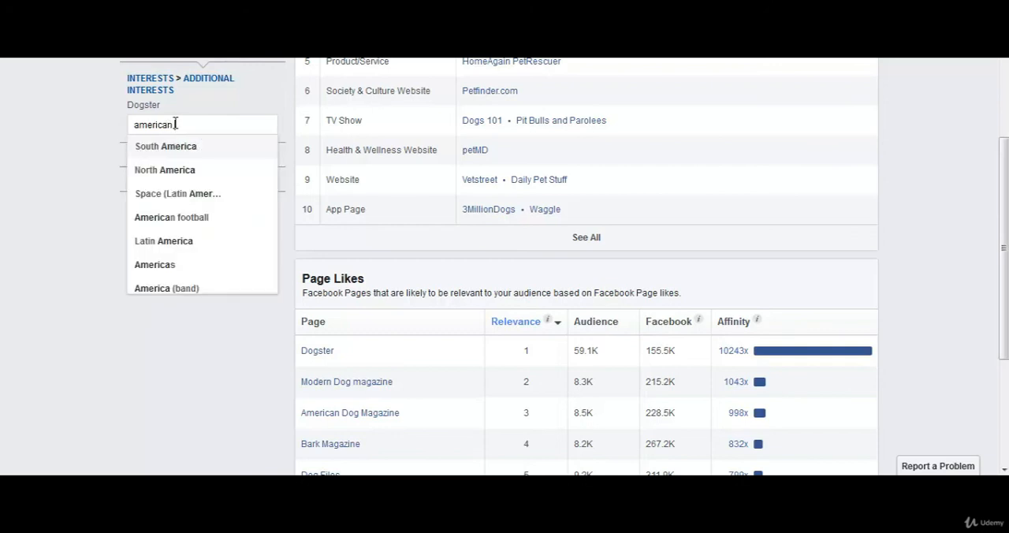
type(" dog magazi")
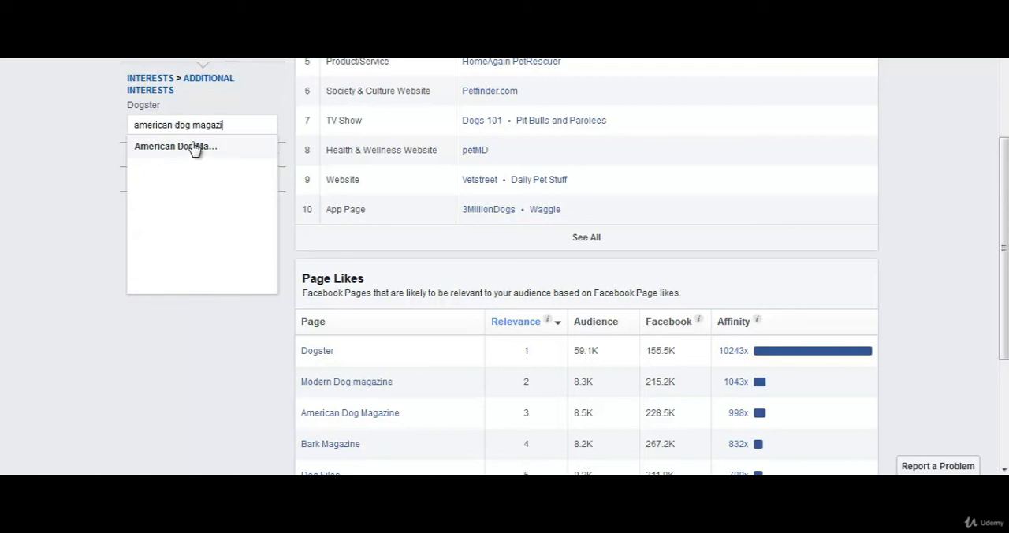
left_click(196, 147)
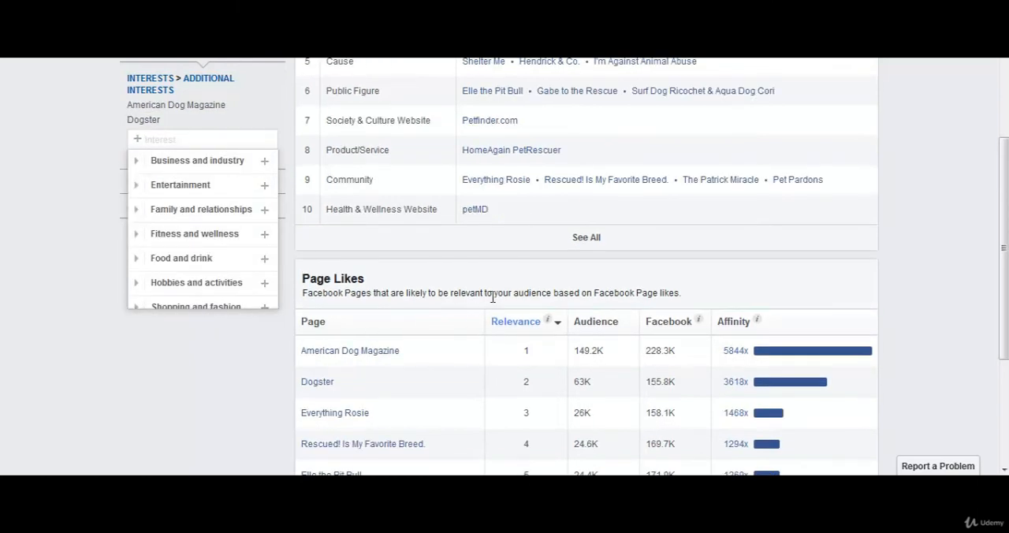
left_click(211, 357)
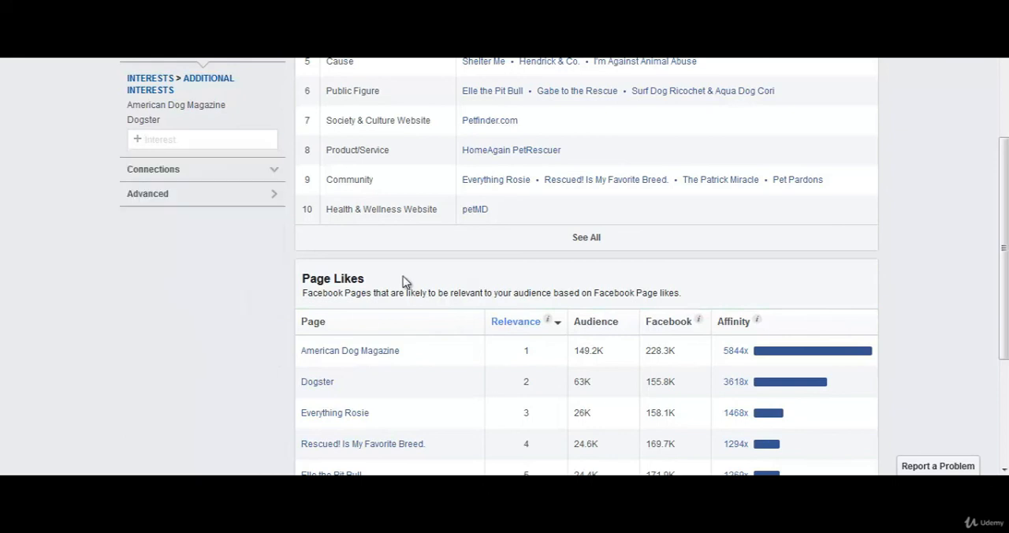
Add Bark Magazine as a further interest for the audience.
left_click(197, 140)
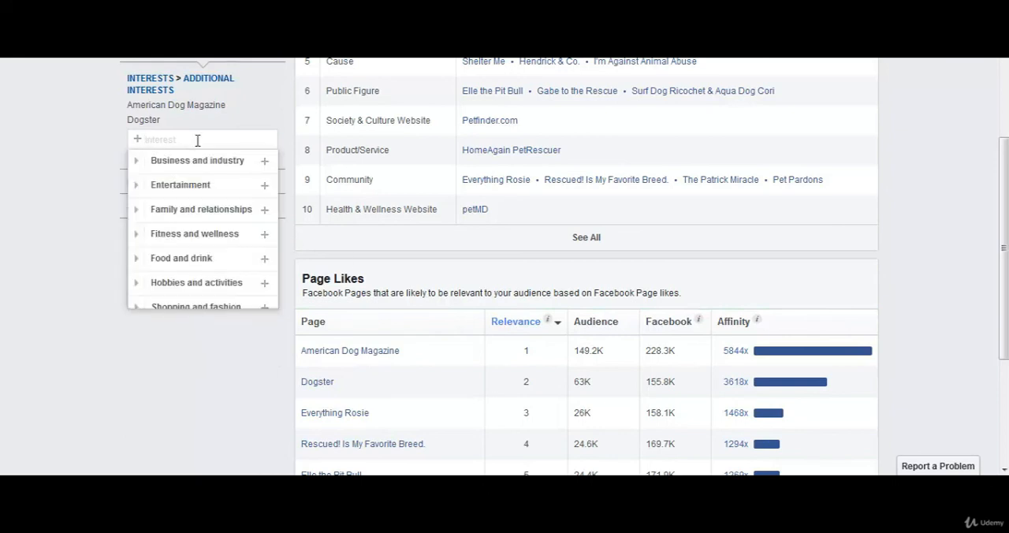
type("bark")
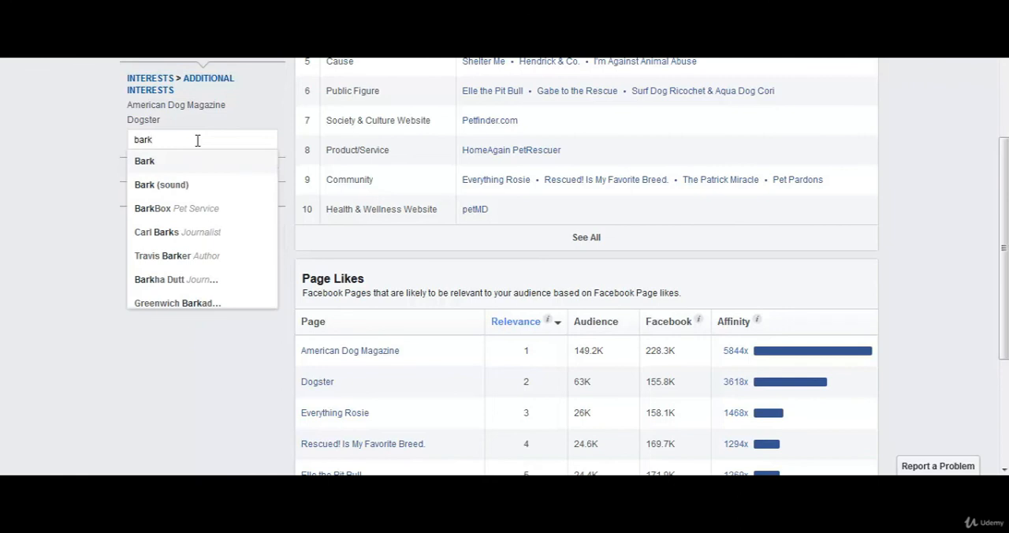
type(" ma")
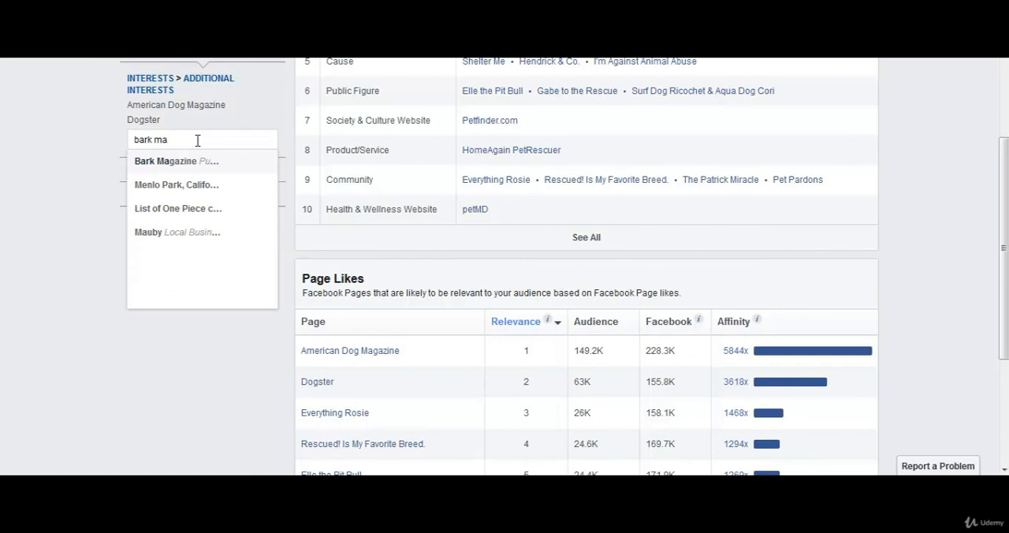
left_click(167, 164)
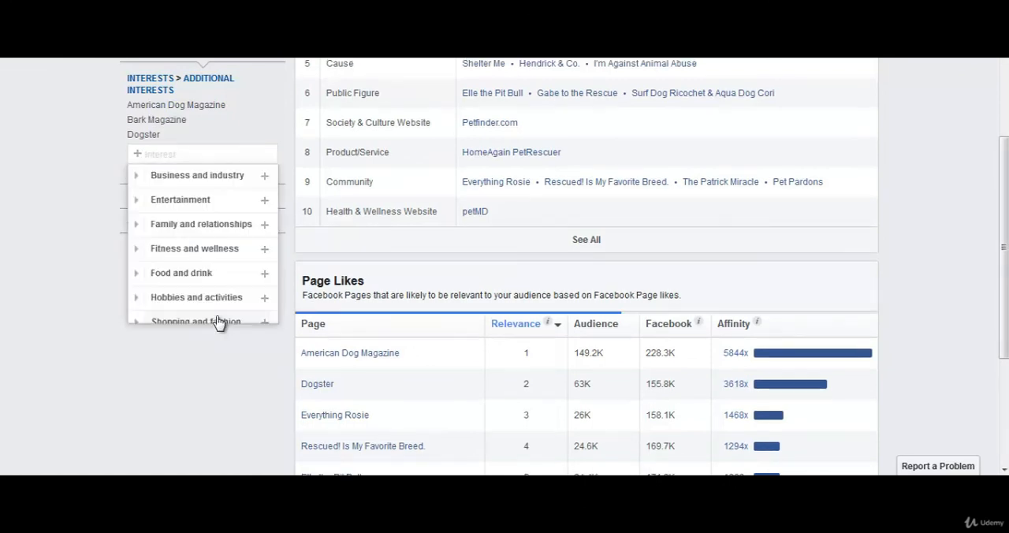
left_click(221, 394)
Review the audience's age and gender demographics, and target women aged 35 to 44 from the chart.
scroll(450, 265, "up", 4)
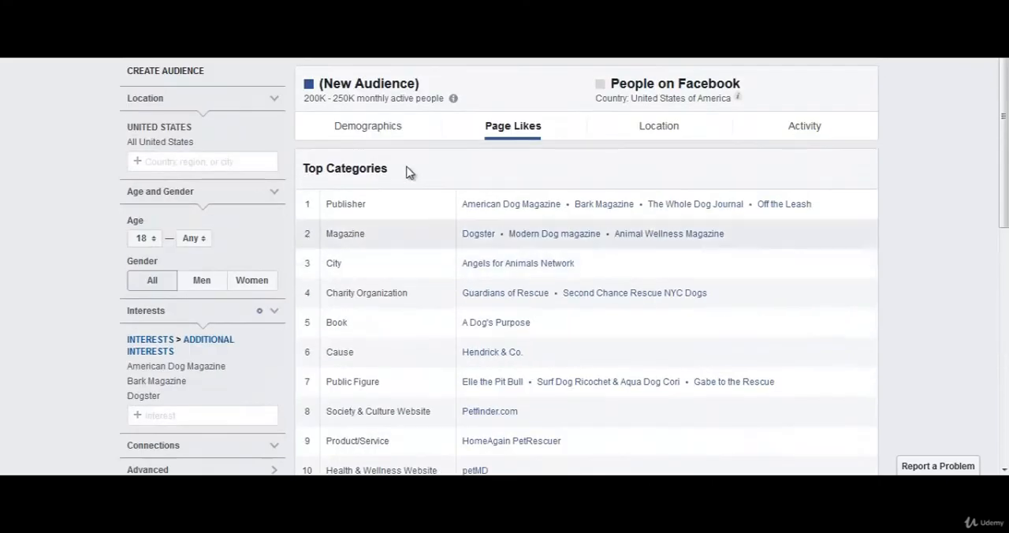
left_click(383, 128)
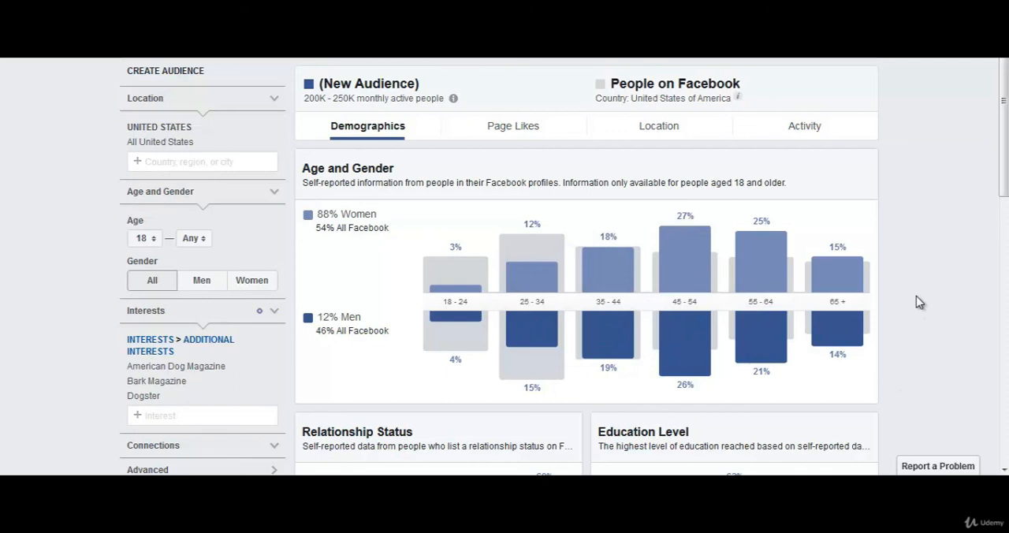
double_click(321, 210)
mouse_move(337, 316)
left_mouse_down()
mouse_move(371, 317)
mouse_move(330, 319)
mouse_move(347, 317)
left_mouse_up()
left_click(363, 315)
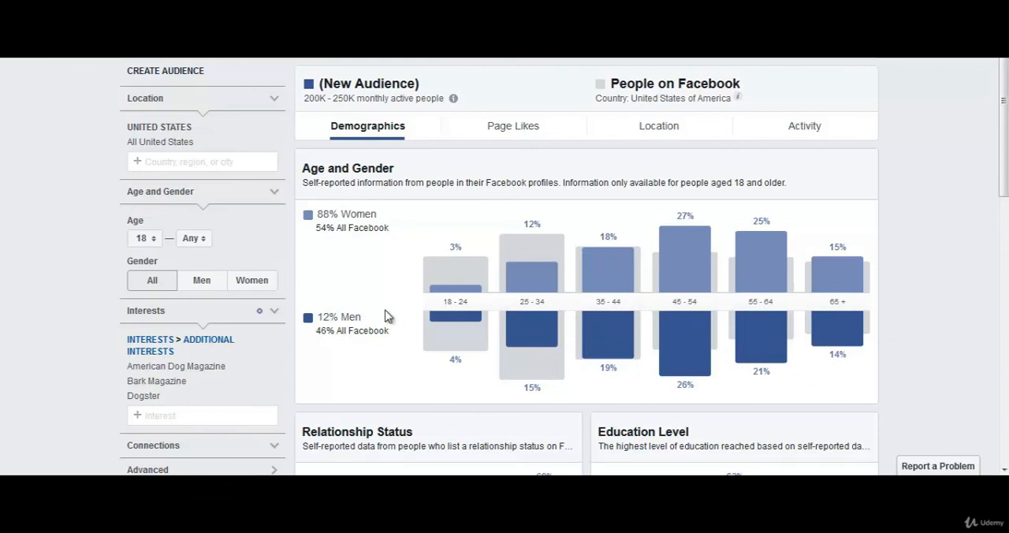
left_click(605, 264)
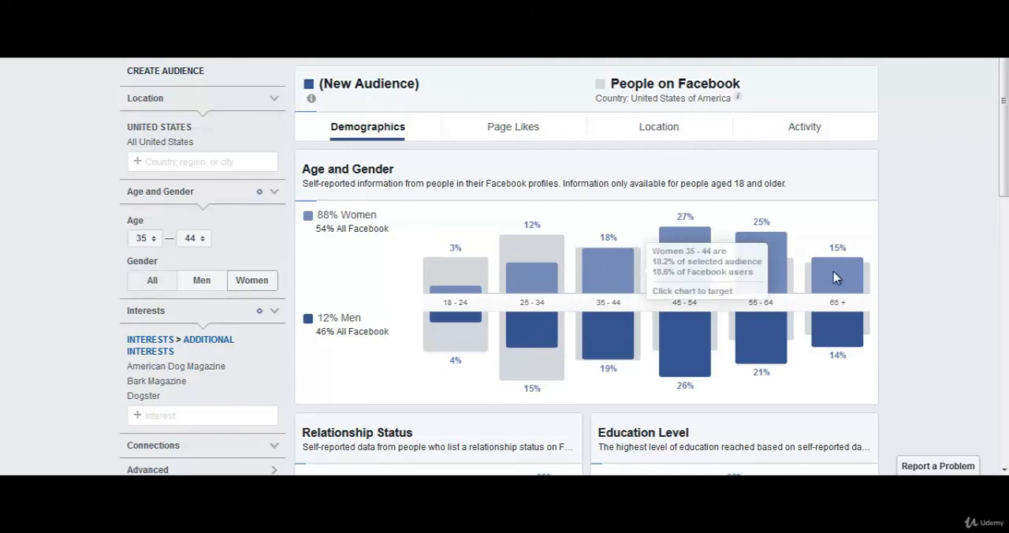